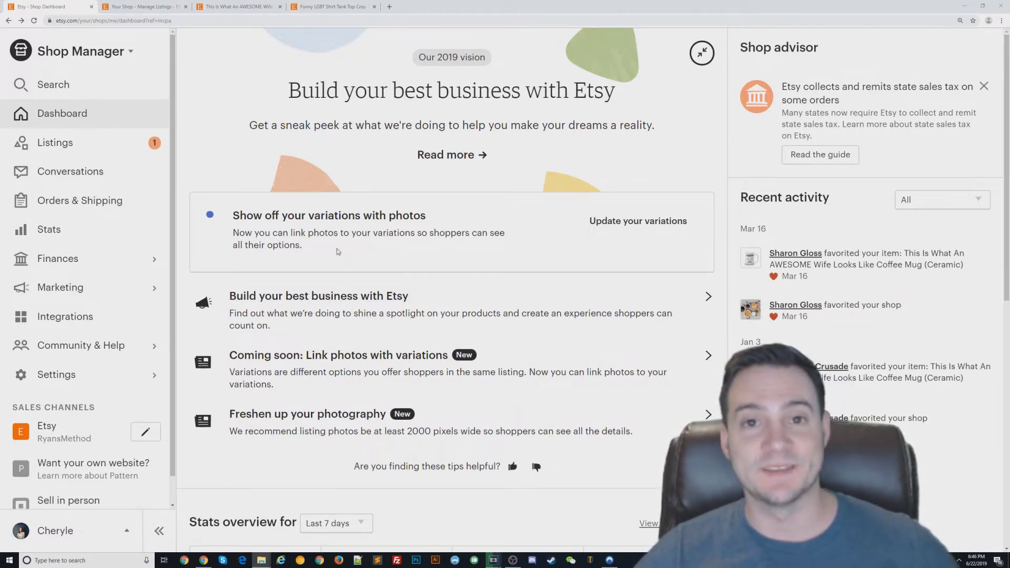
Open the Google Shopping marketing page for the shop and start setting up advertising on Google
left_click(143, 287)
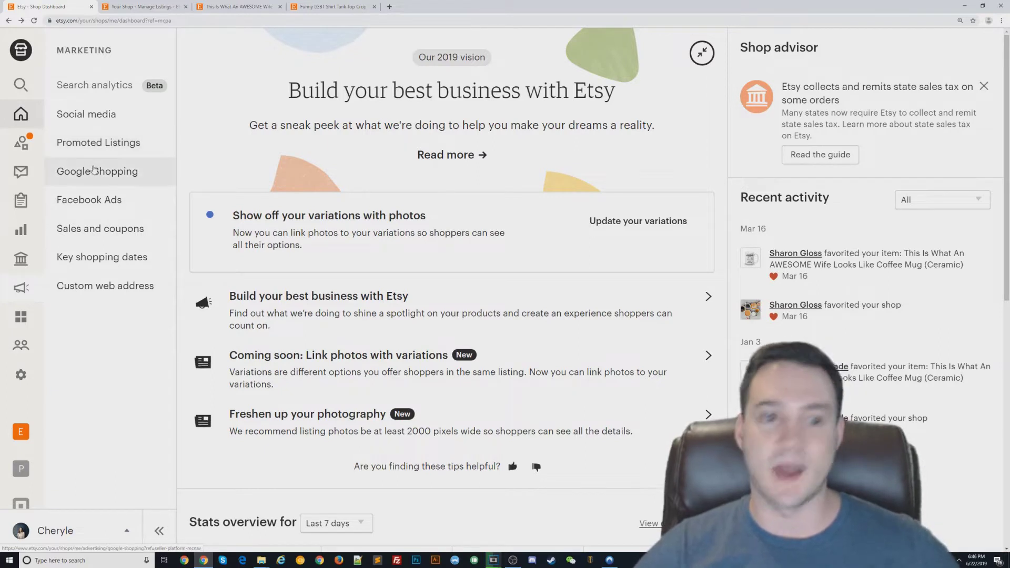
left_click(100, 176)
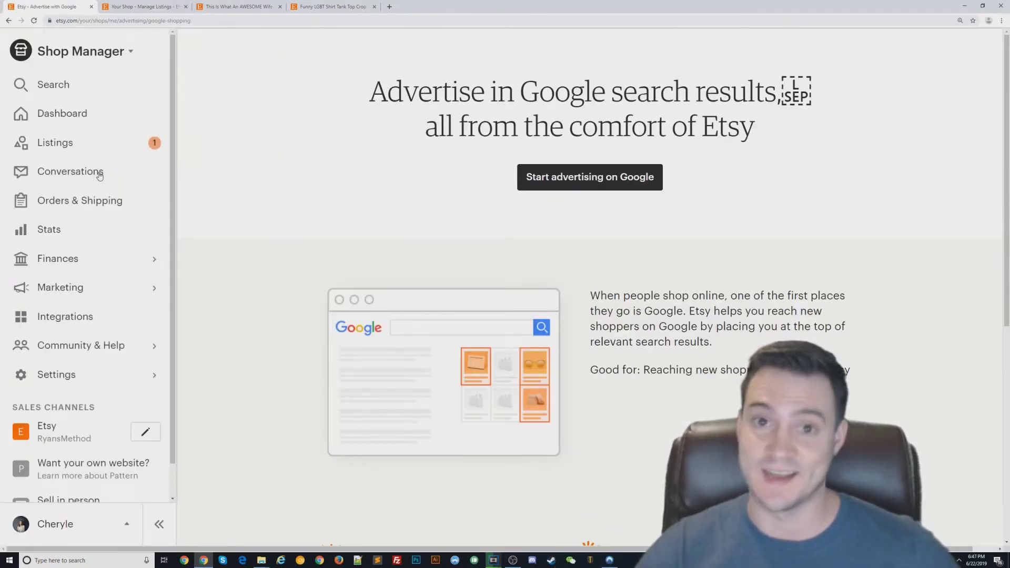
left_click(609, 178)
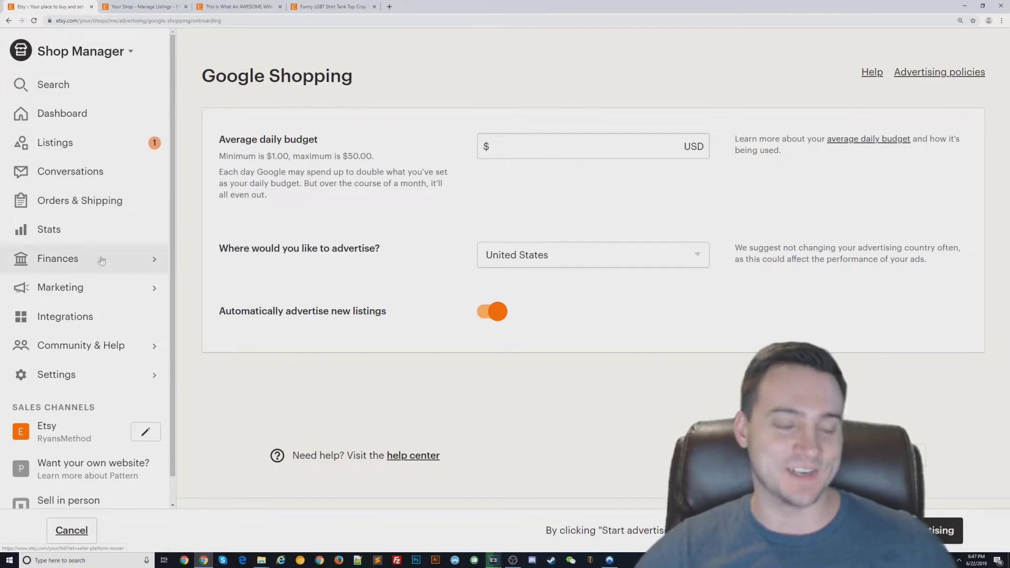
left_click(62, 289)
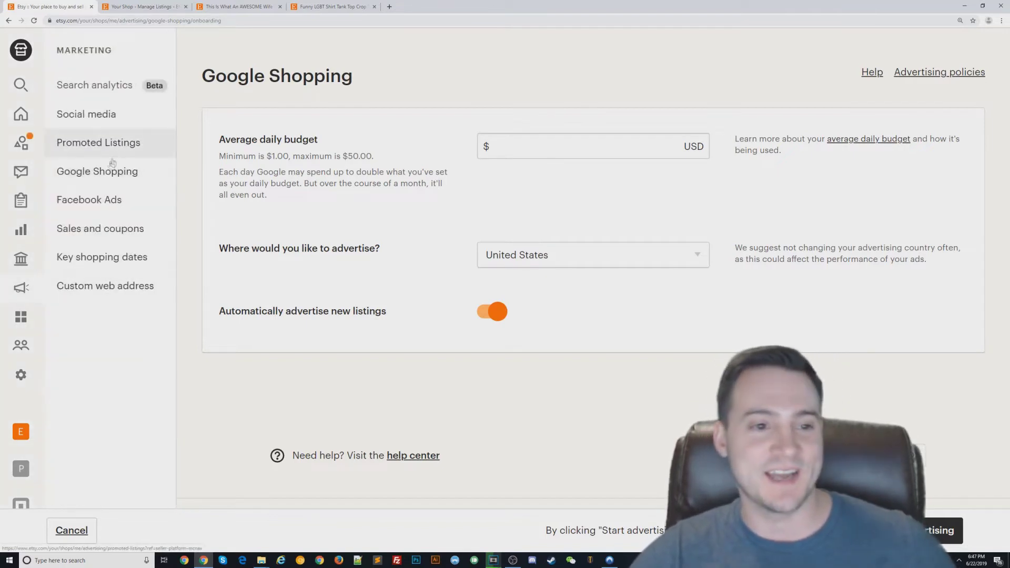
left_click(92, 179)
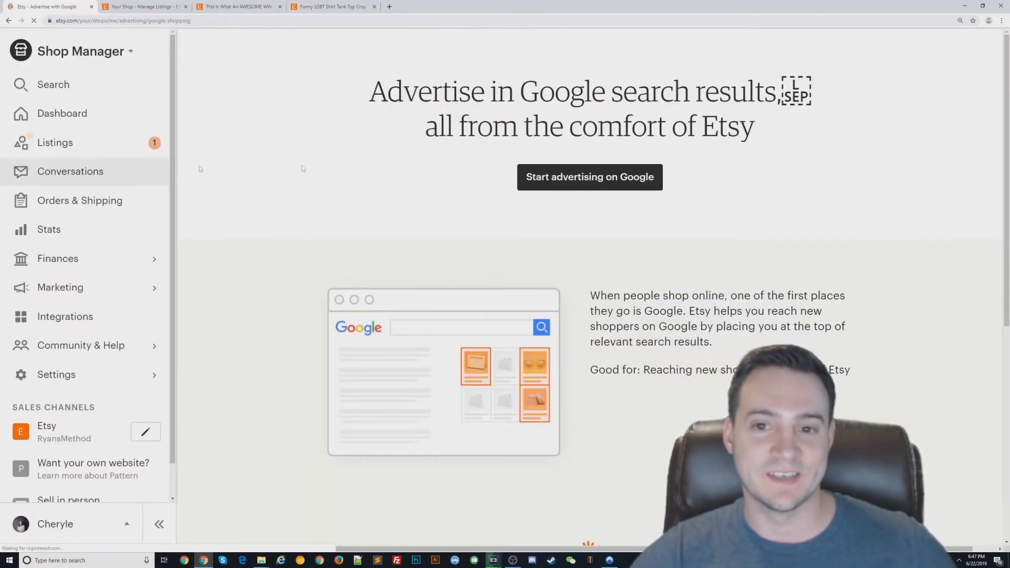
left_click(585, 179)
Set the average daily budget for Google Shopping ads to $2.50
left_click(534, 153)
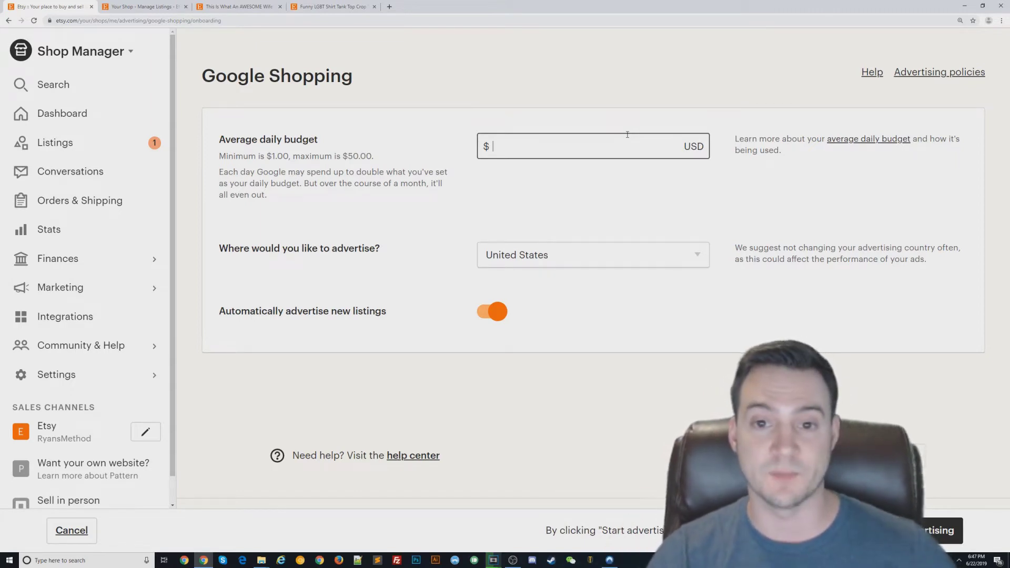
type("50")
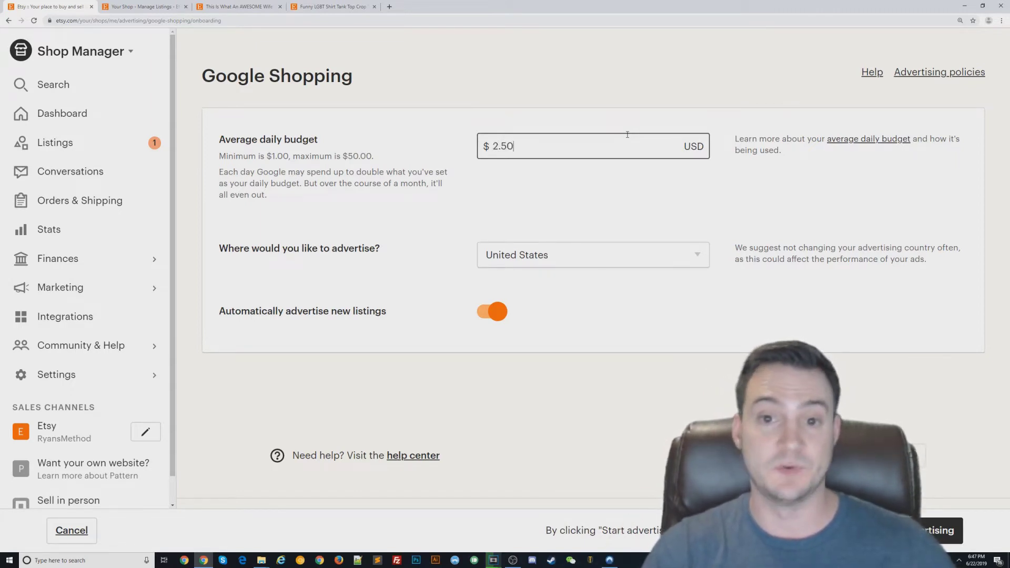
key("Tab")
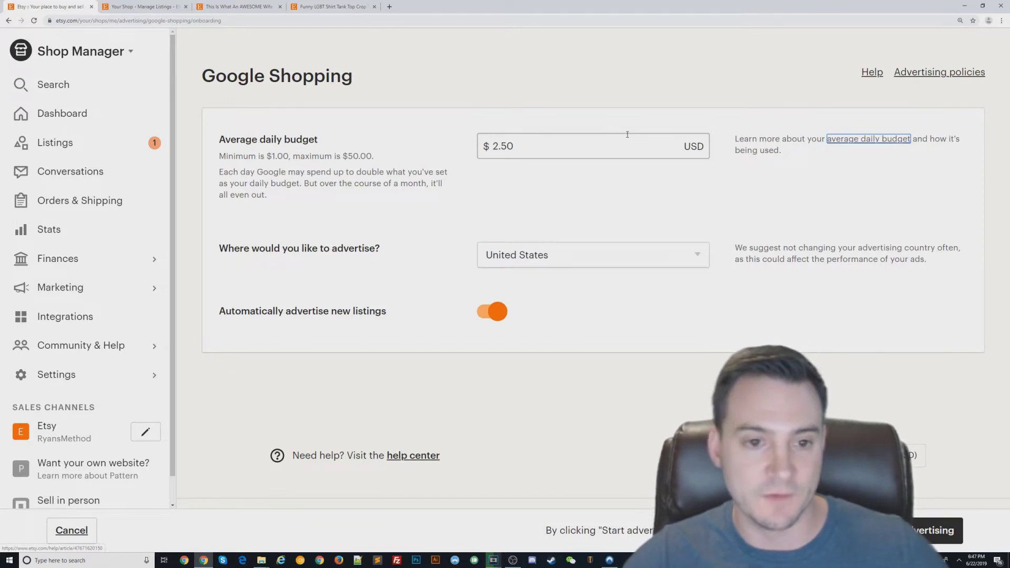
left_click(627, 135)
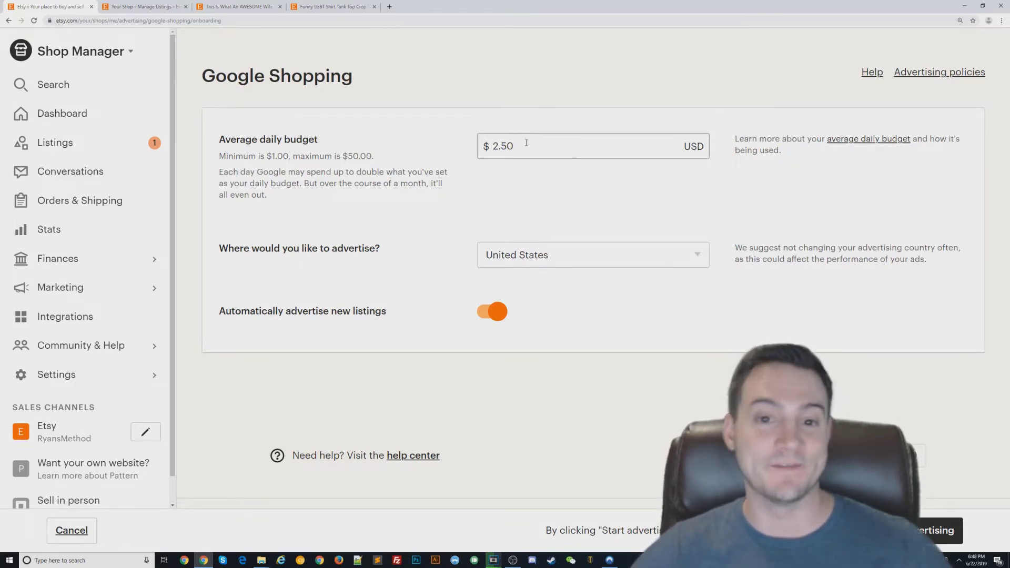
Set the average daily budget to $5.00 and start advertising with automatic advertising of new listings disabled
left_click_drag(565, 144, 503, 127)
type("5.00")
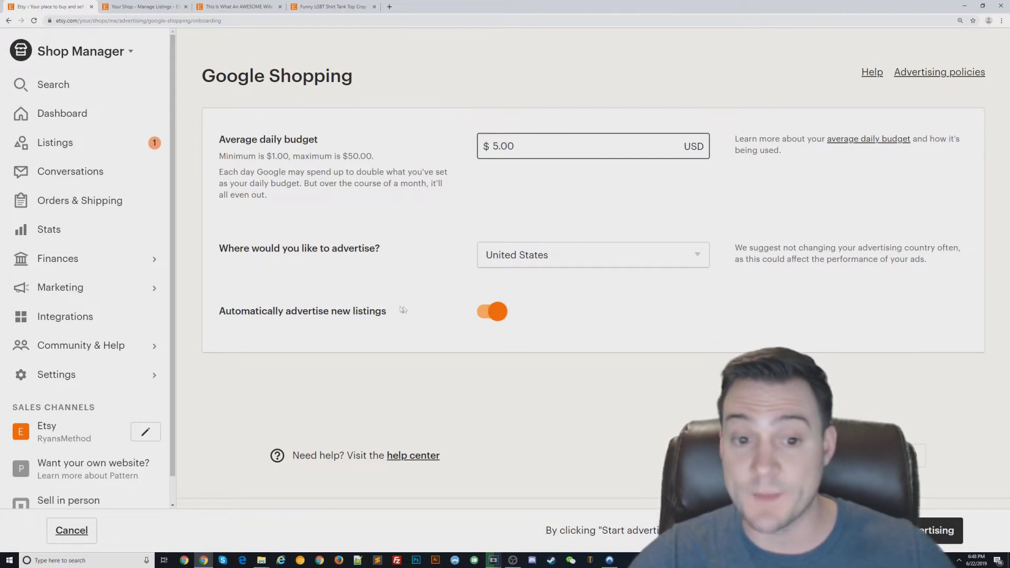
left_click(495, 315)
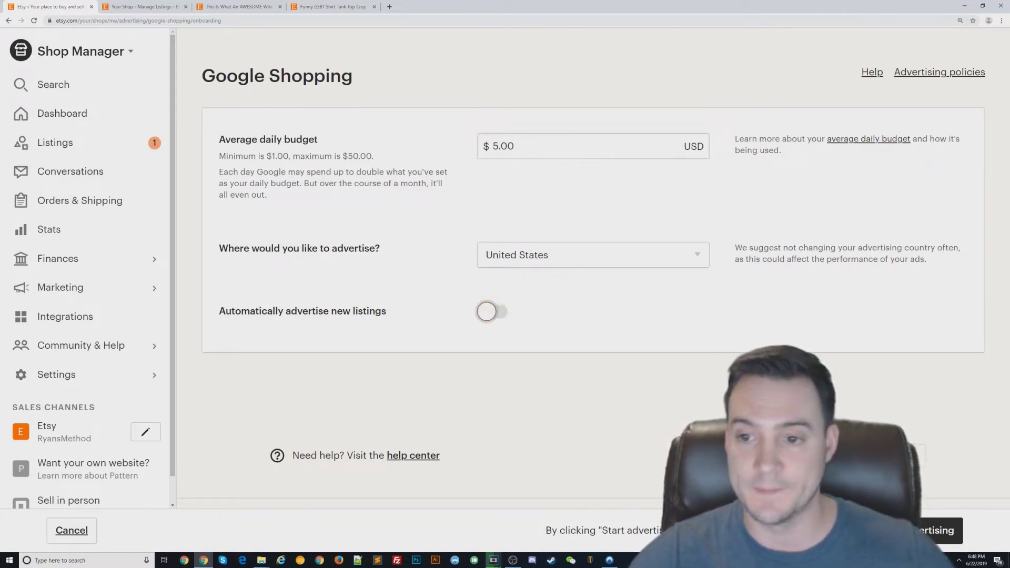
left_click(939, 530)
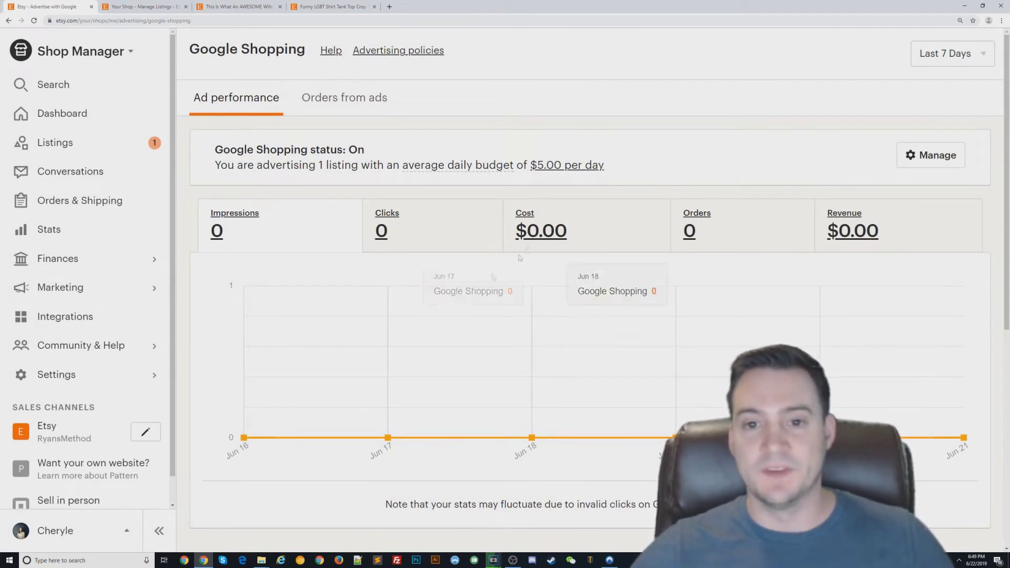
Review the orders from ads and the ad performance overview of the Google Shopping campaign, including its status
key("ctrl+minus")
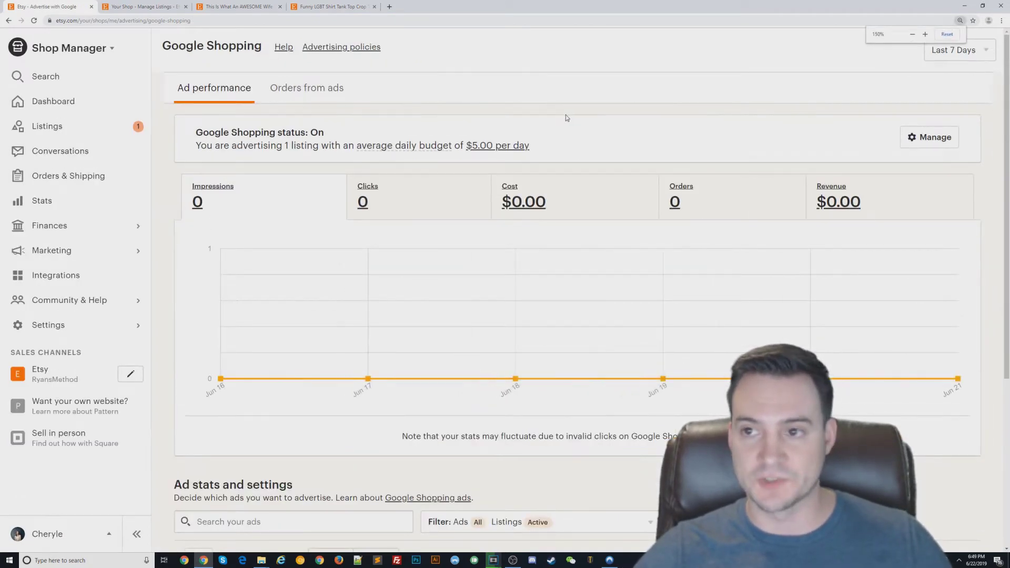
key("ctrl+minus")
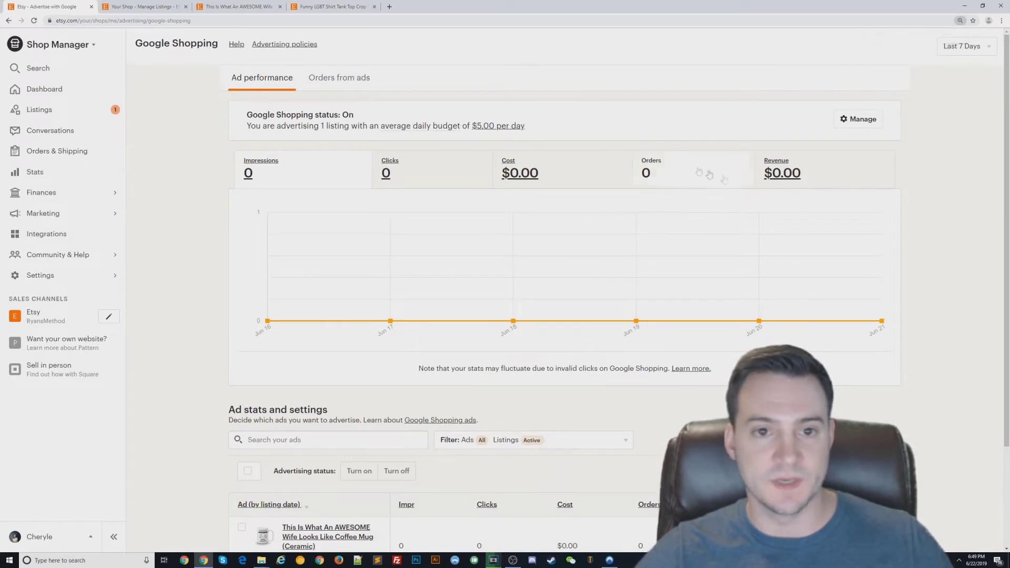
left_click(342, 81)
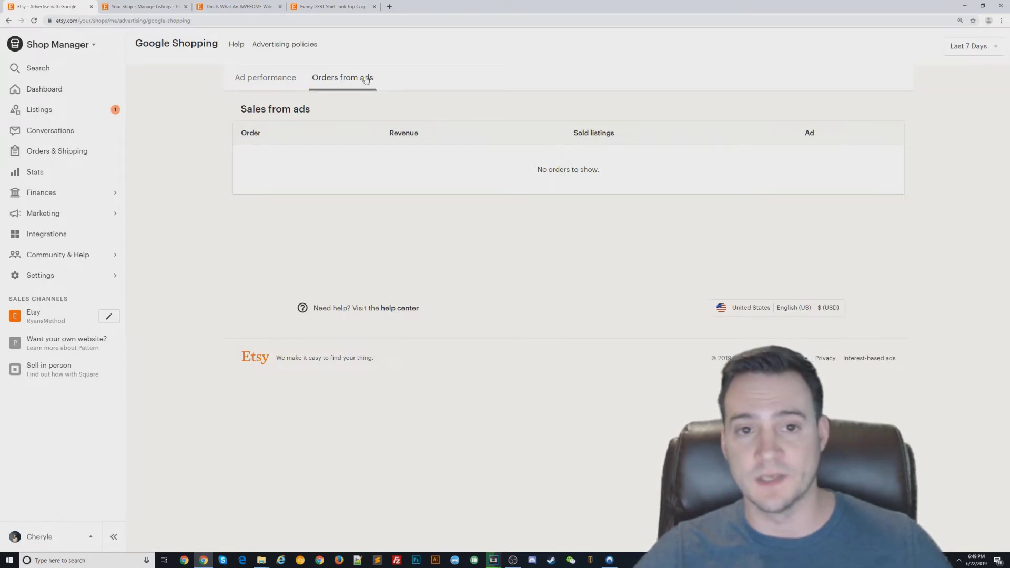
left_click(271, 81)
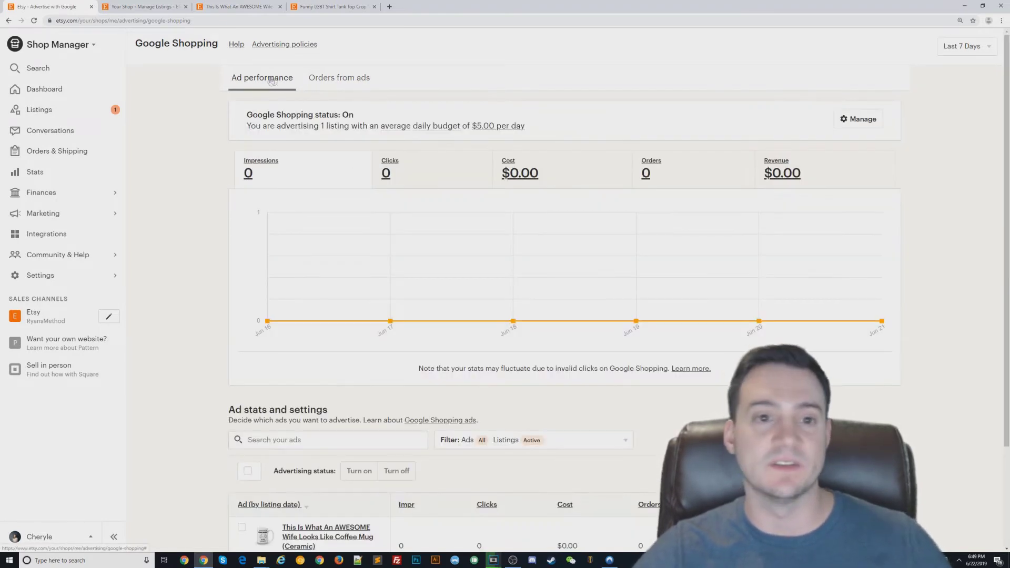
left_click_drag(253, 115, 368, 117)
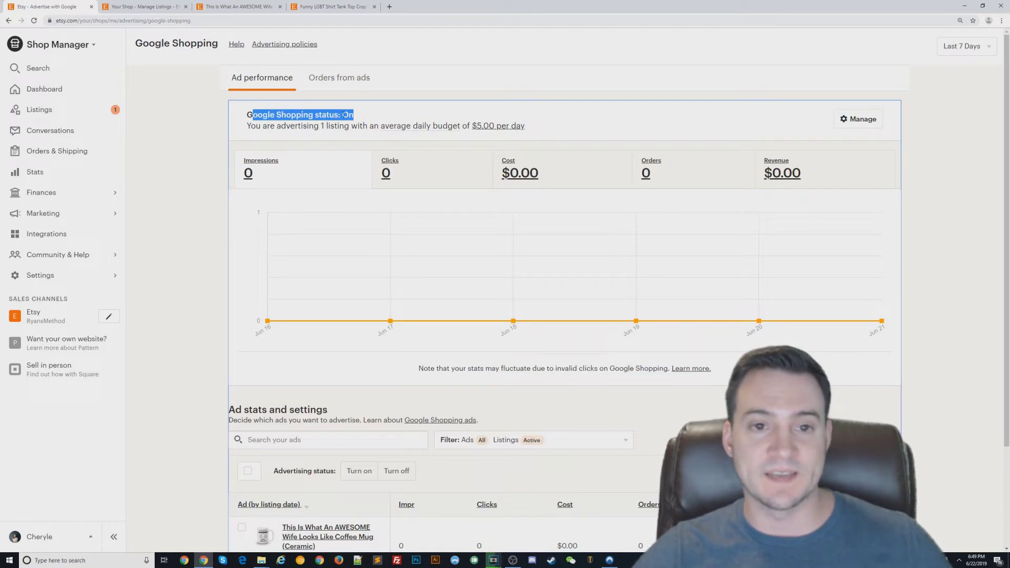
left_click(347, 117)
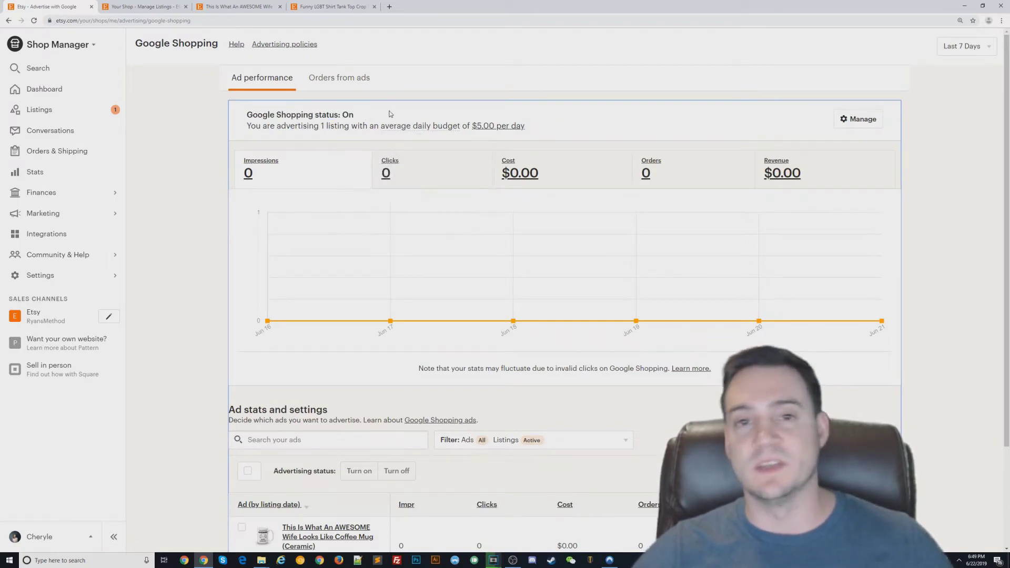
scroll(389, 114, "down", 2)
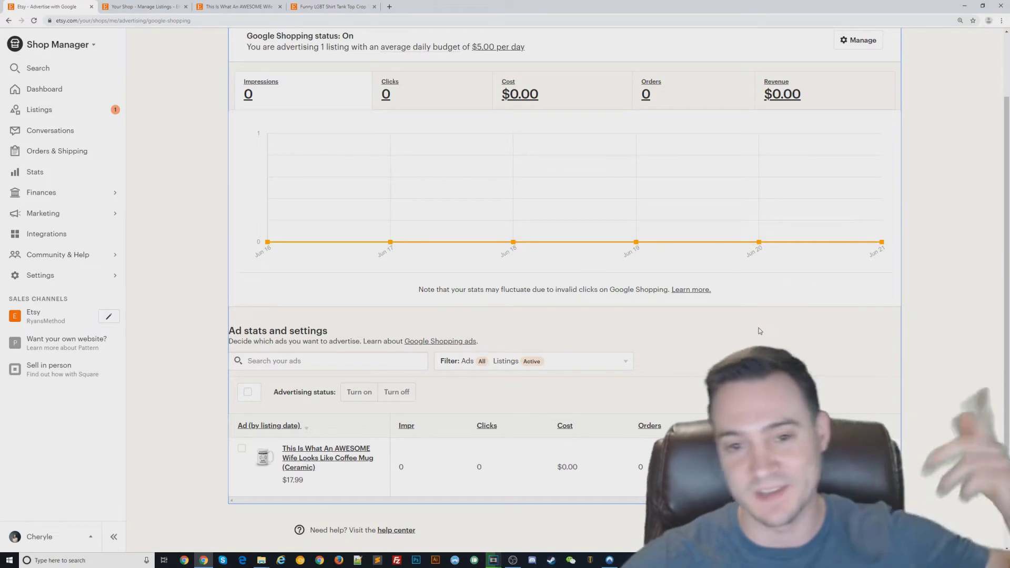
scroll(732, 353, "up", 2)
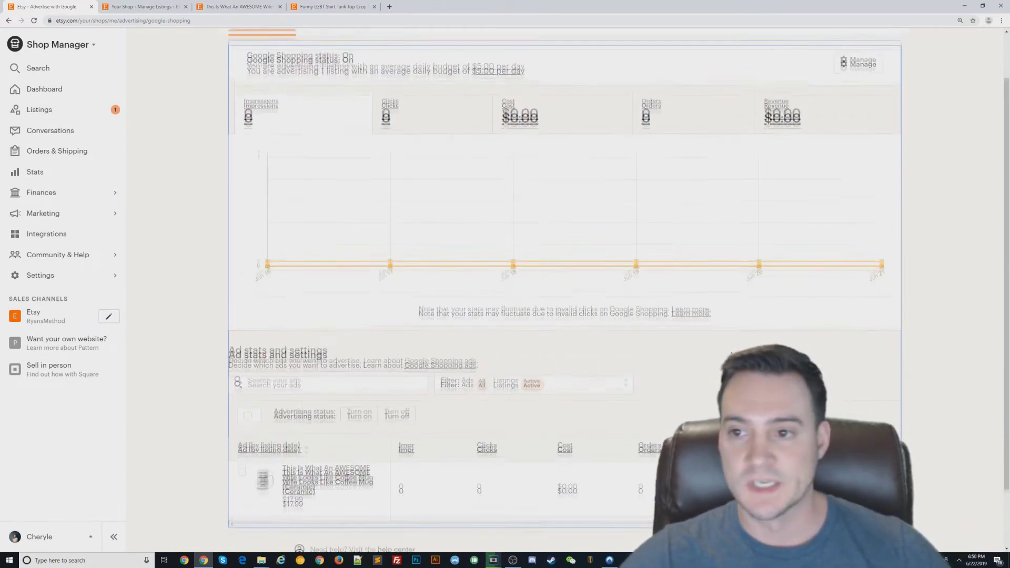
Inspect the campaign's management settings, including the daily budget and the available advertising countries, and close them without changes
left_click(853, 119)
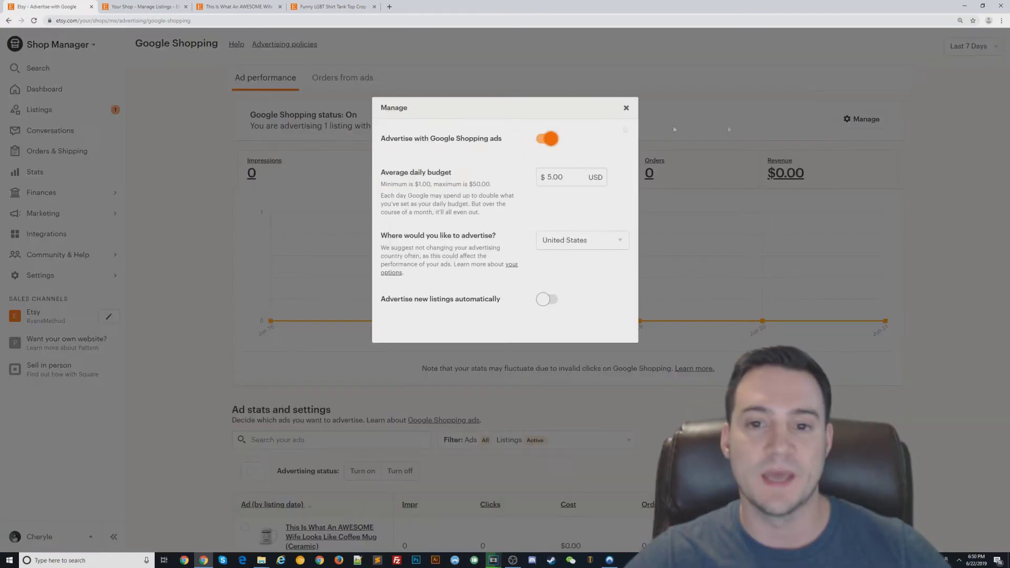
double_click(555, 176)
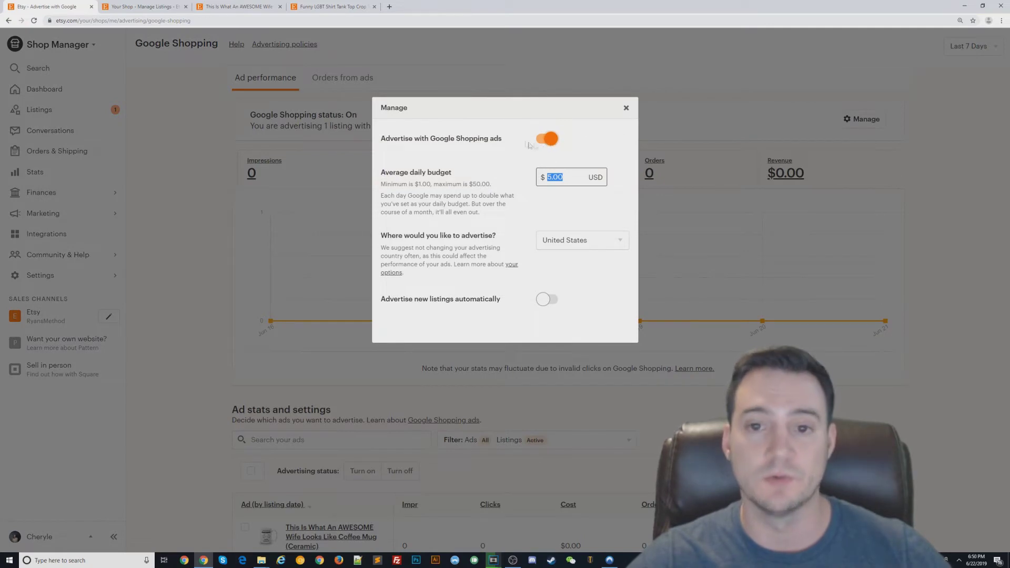
left_click(567, 237)
left_click(589, 223)
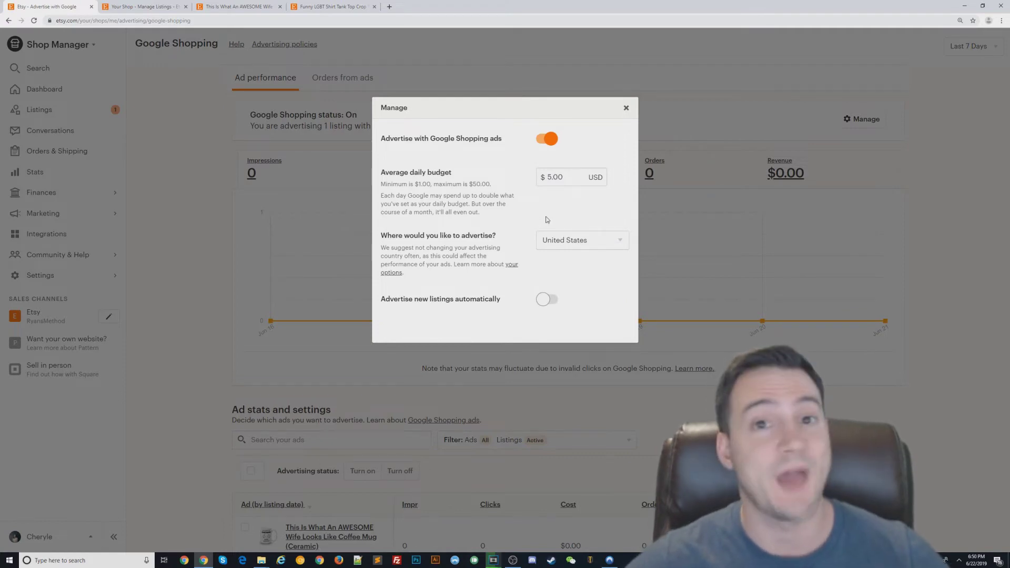
left_click(568, 241)
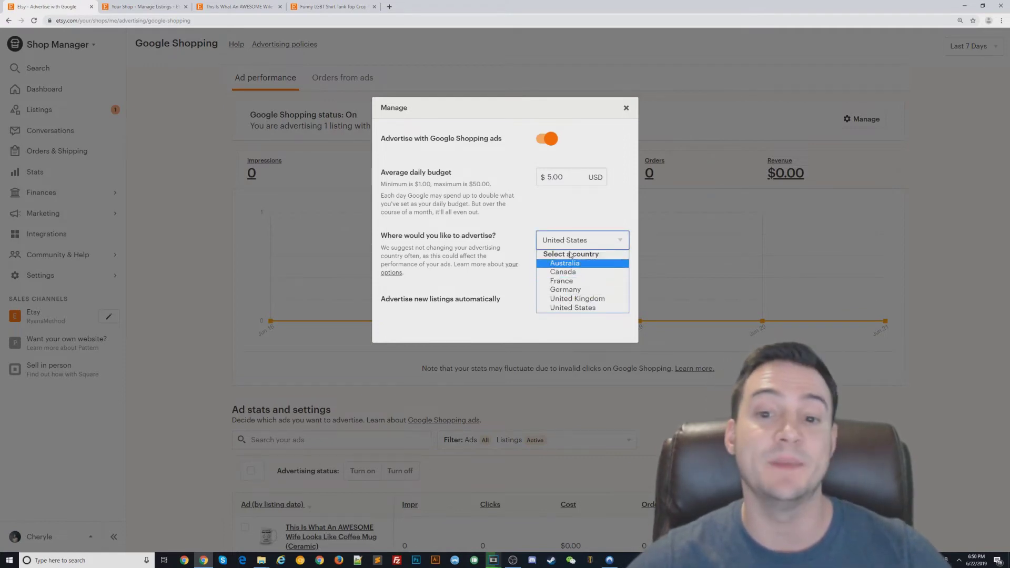
left_click(593, 217)
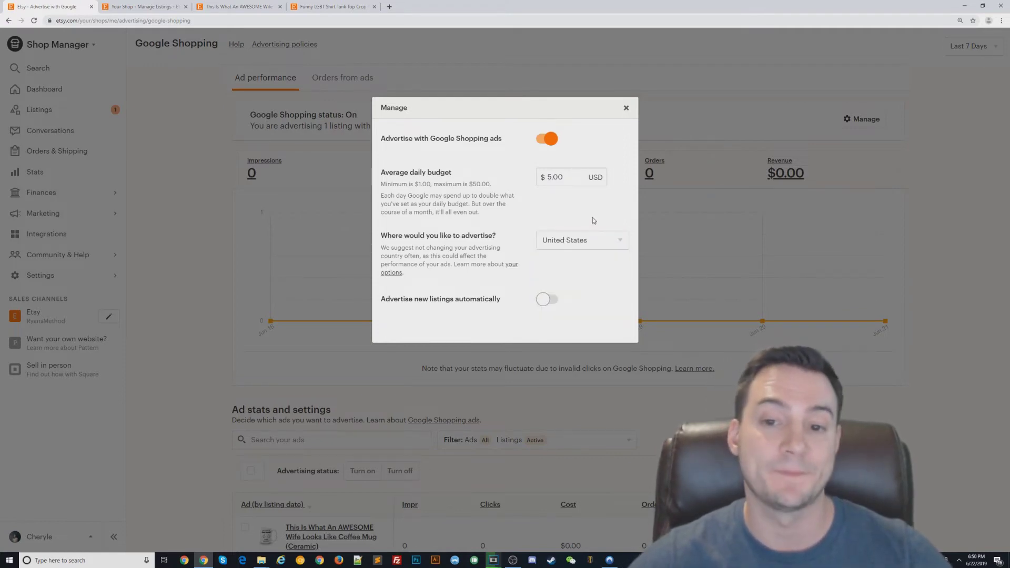
left_click(625, 108)
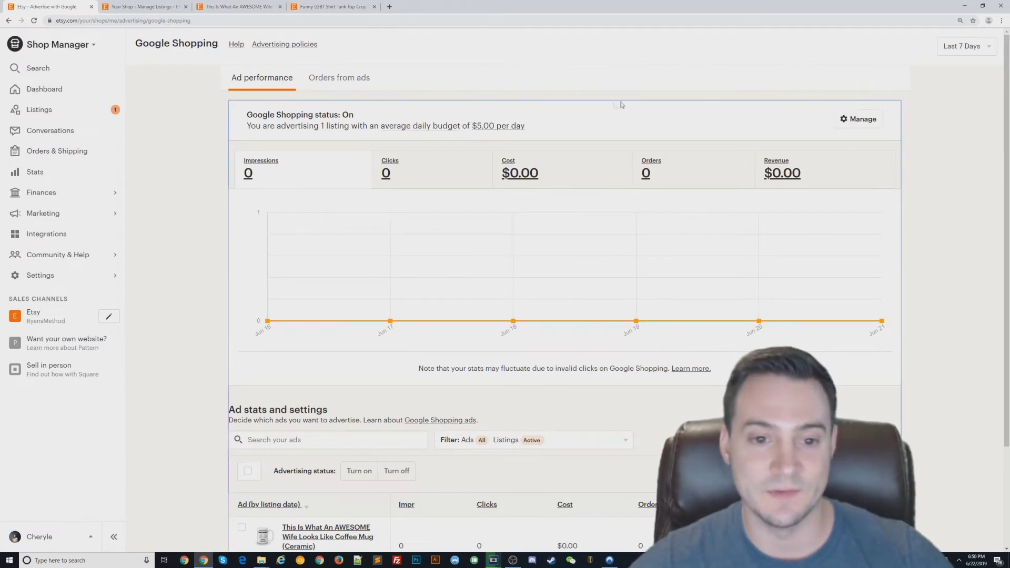
Examine the campaign's overall metrics and the coffee mug ad's status, cost, clicks and impressions
left_click(248, 172)
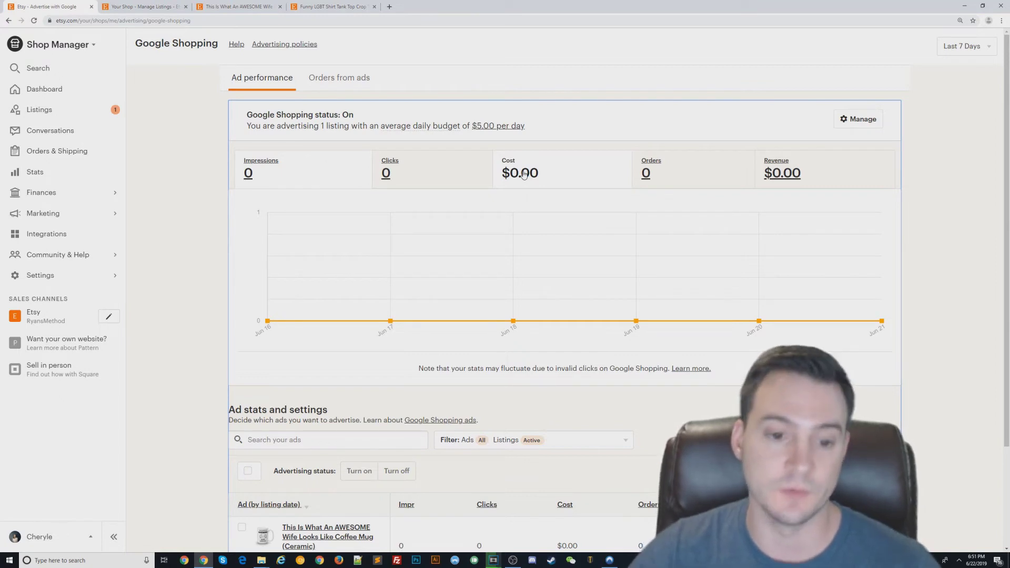
mouse_move(535, 260)
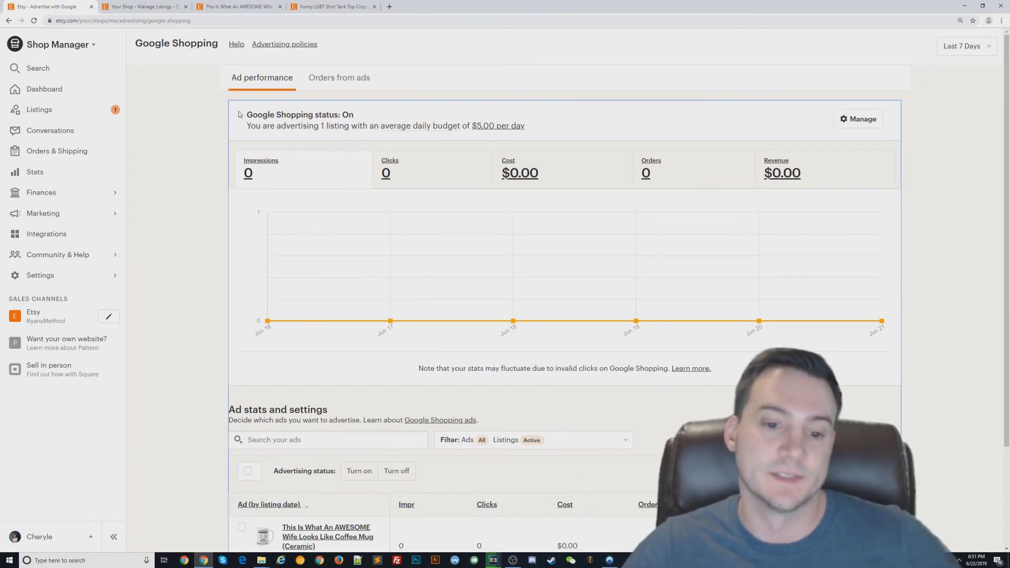
scroll(579, 280, "down", 3)
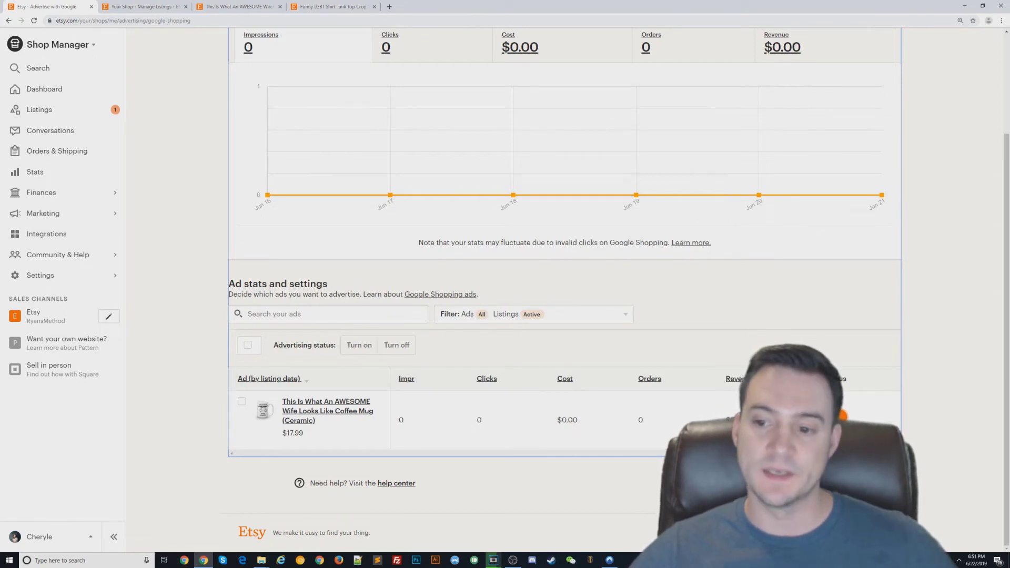
left_click(840, 417)
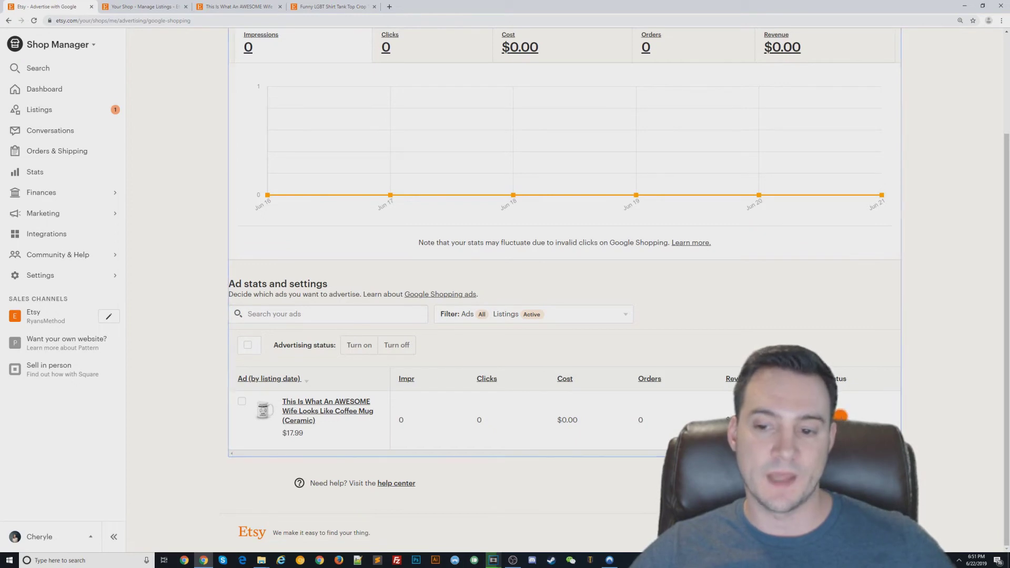
double_click(567, 420)
left_click(485, 423)
double_click(404, 424)
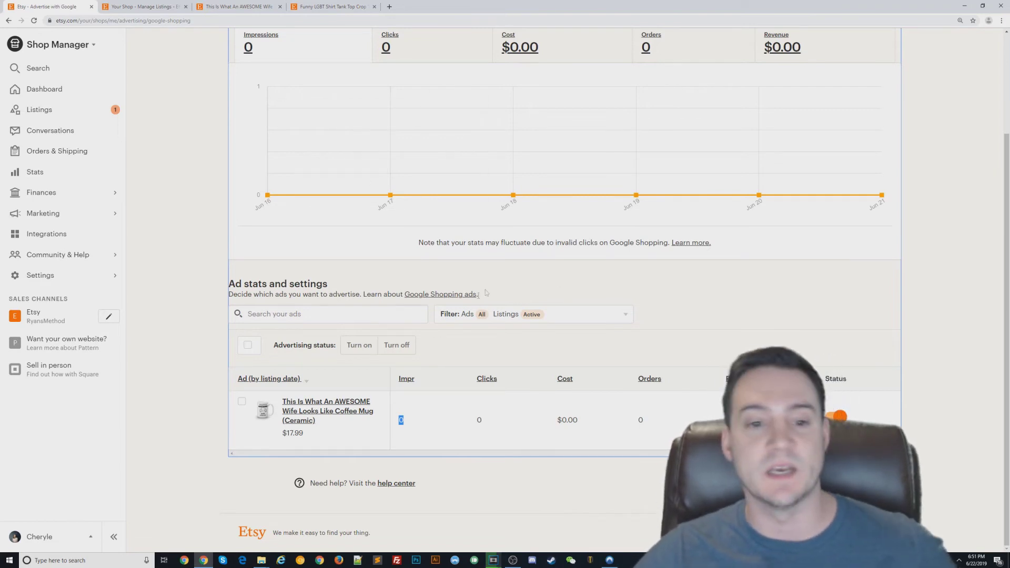
left_click(563, 289)
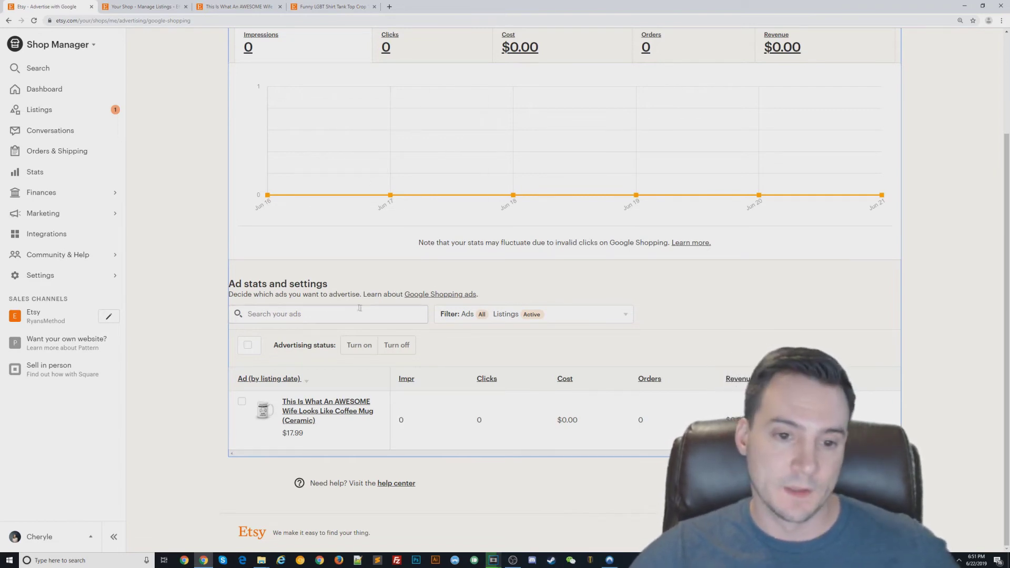
Select all listed ads and bulk-change their advertising status to on and finally to off, confirming both changes
left_click(249, 347)
left_click(252, 348)
left_click(250, 349)
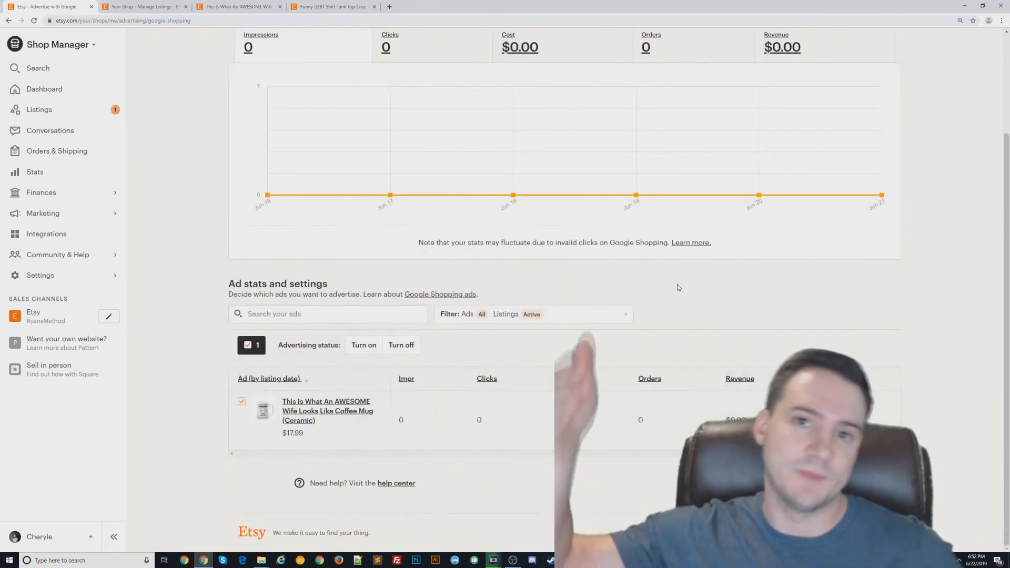
left_click(363, 346)
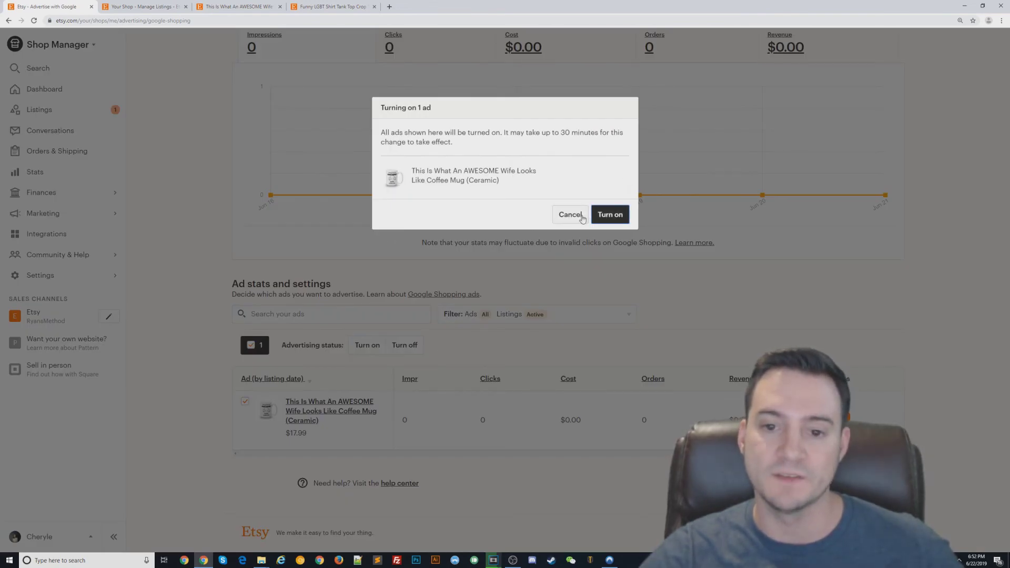
left_click(605, 215)
left_click(402, 345)
left_click(604, 214)
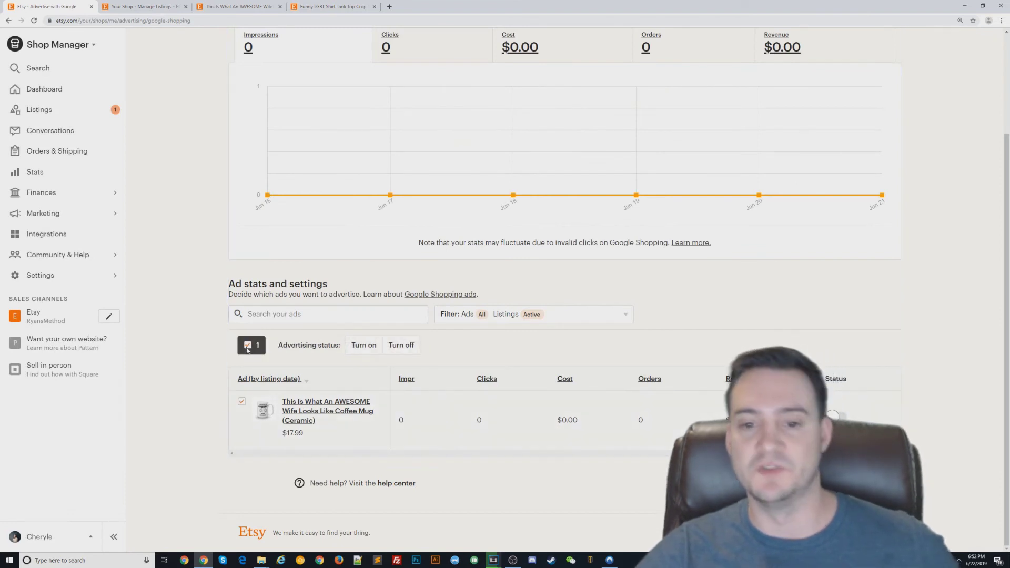
Review the ad filter options, and filter the ads list to show only active listings with advertising status On
left_click(522, 311)
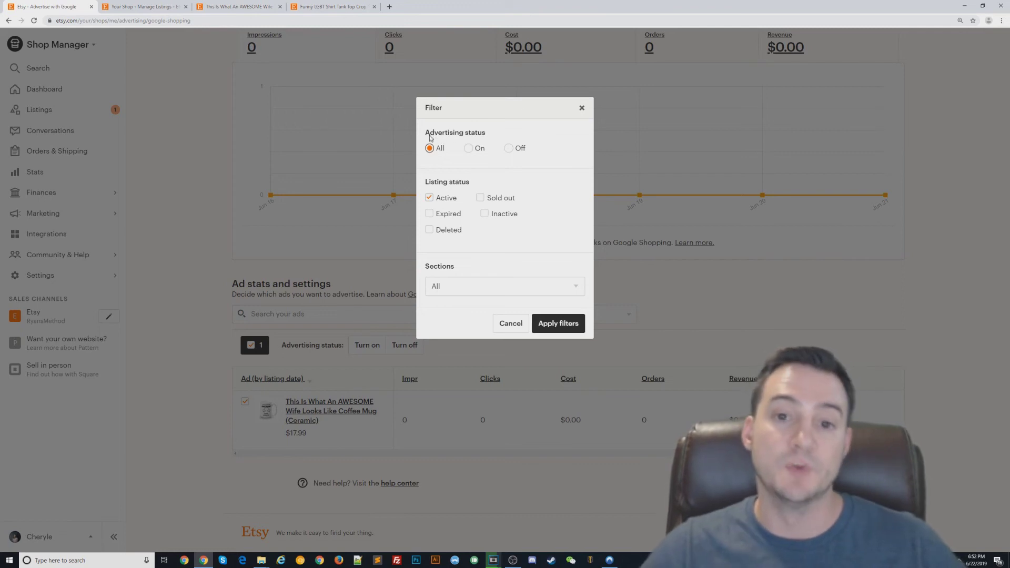
left_click(582, 108)
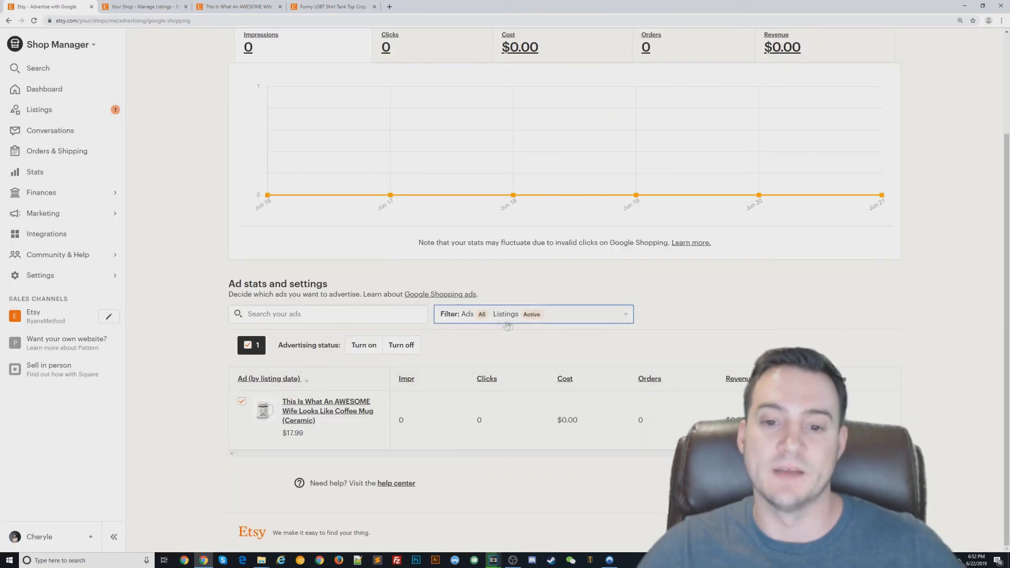
left_click(556, 320)
left_click(469, 149)
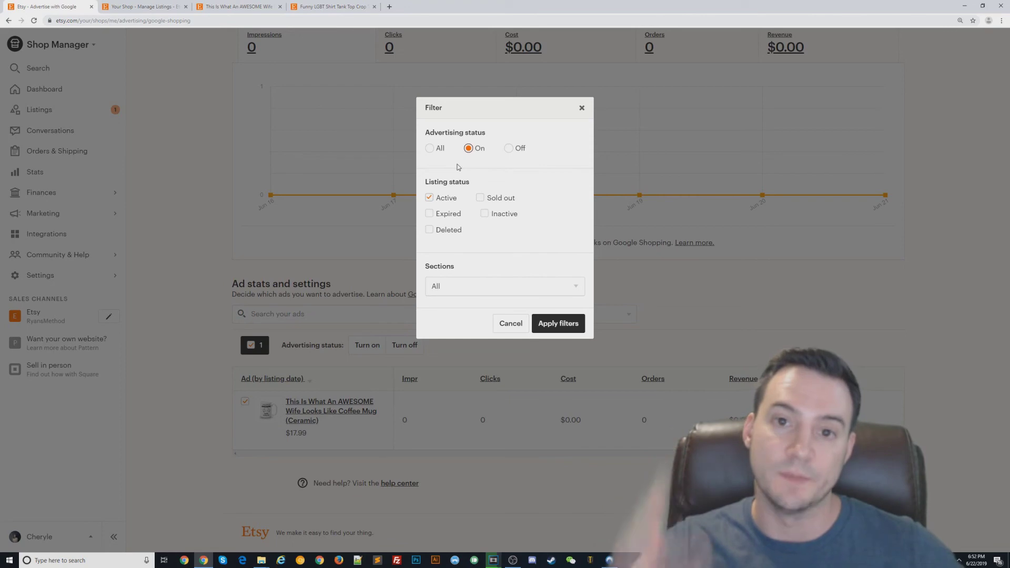
left_click(567, 329)
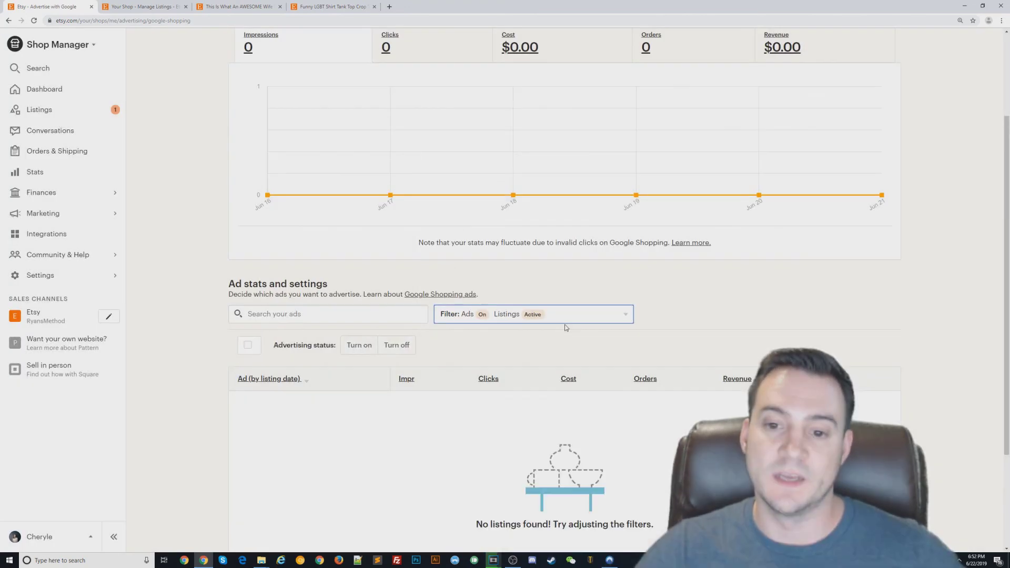
scroll(678, 273, "down", 3)
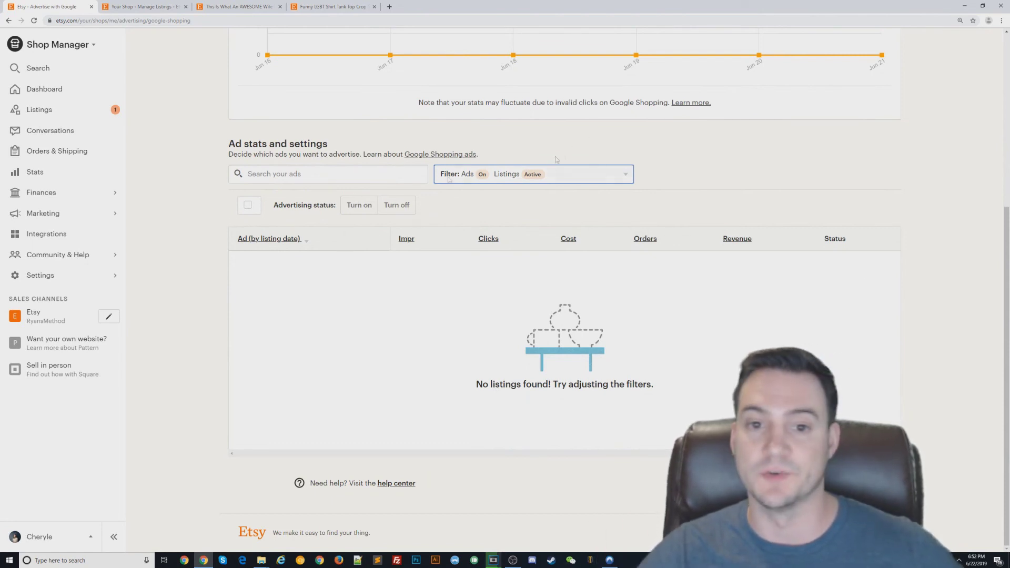
Set the ads list's advertising status filter back to All and review the Google Shopping performance overview
left_click(517, 173)
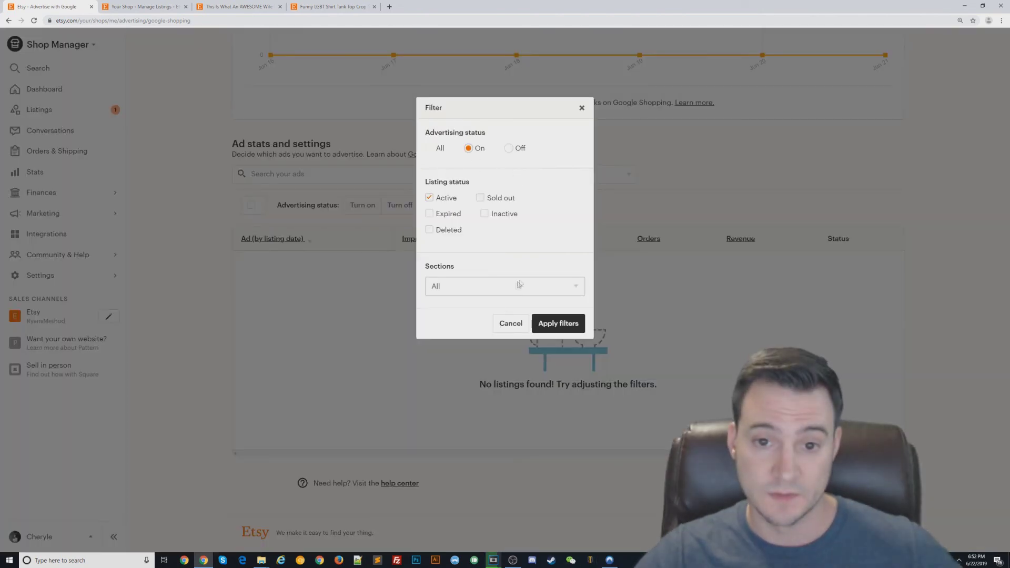
left_click(429, 149)
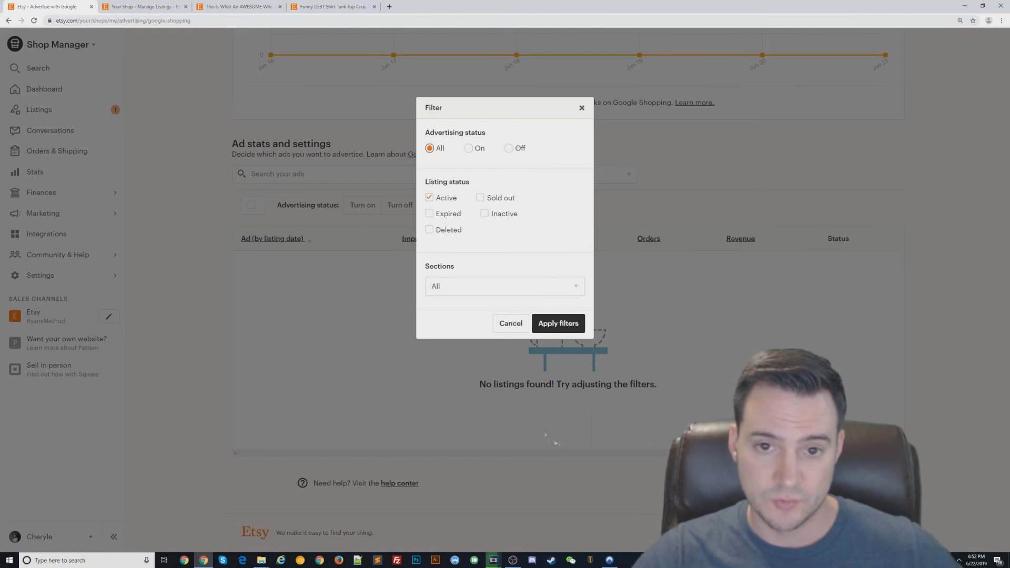
left_click(561, 322)
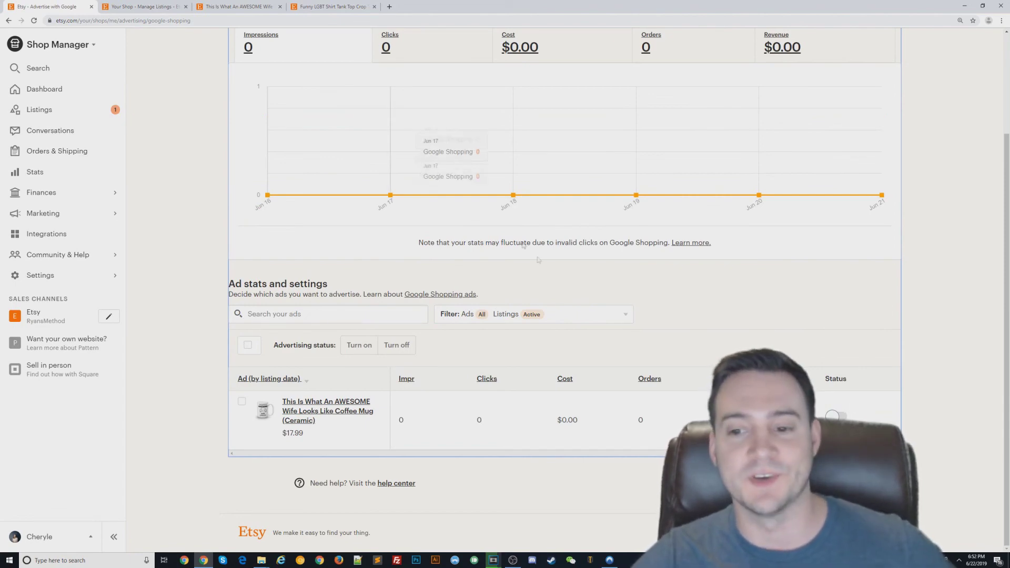
scroll(492, 305, "up", 3)
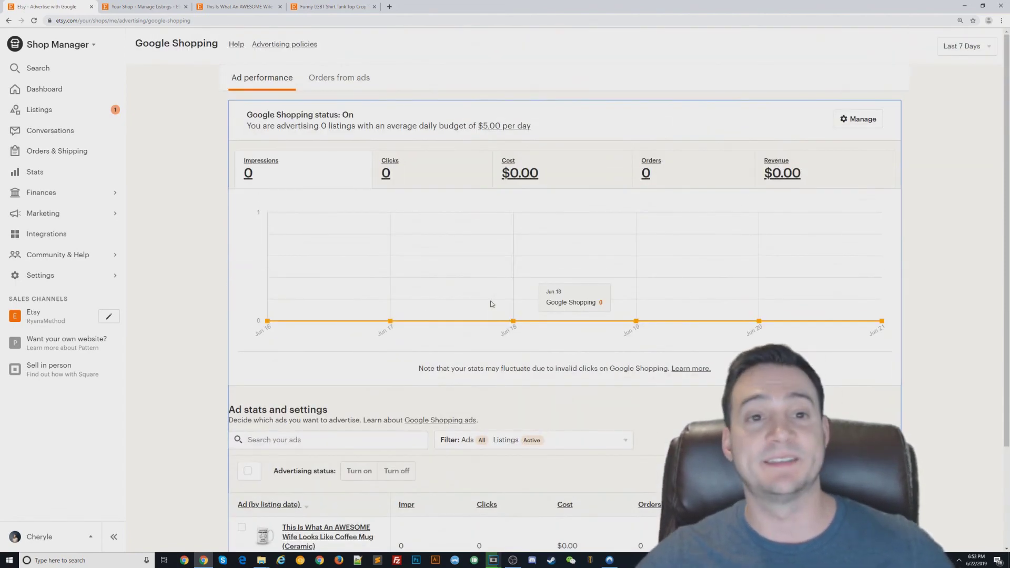